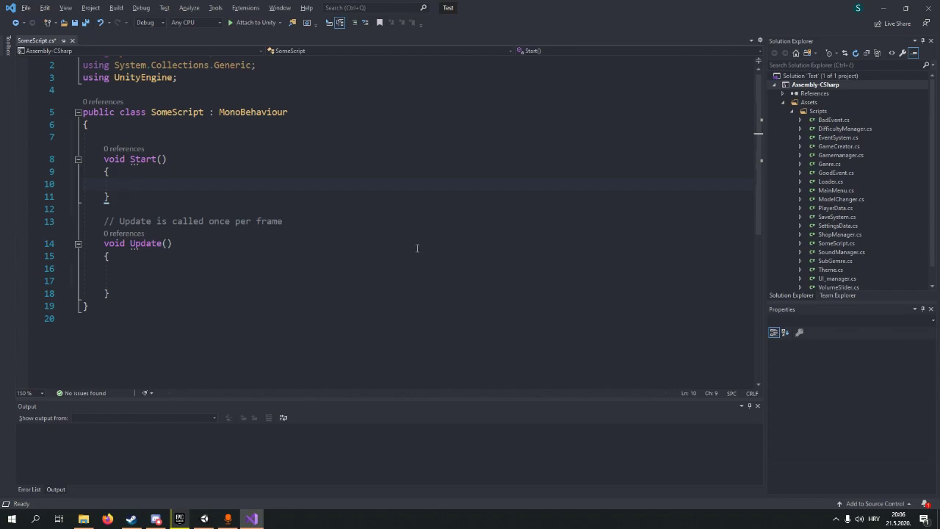
- Select and delete the empty Start() method block from SomeScript
{"action": "left_click_drag", "start_coordinate": [110, 209], "coordinate": [86, 140]}
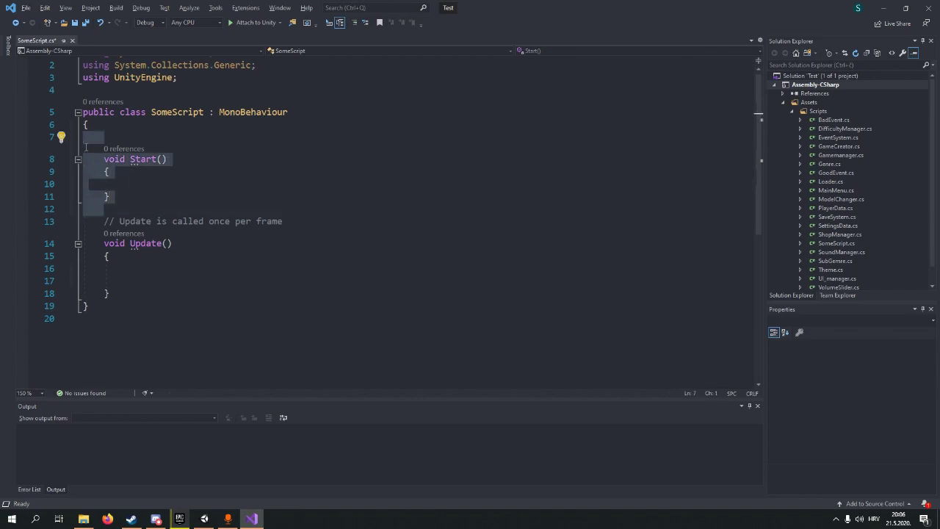
{"action": "key", "text": "Delete"}
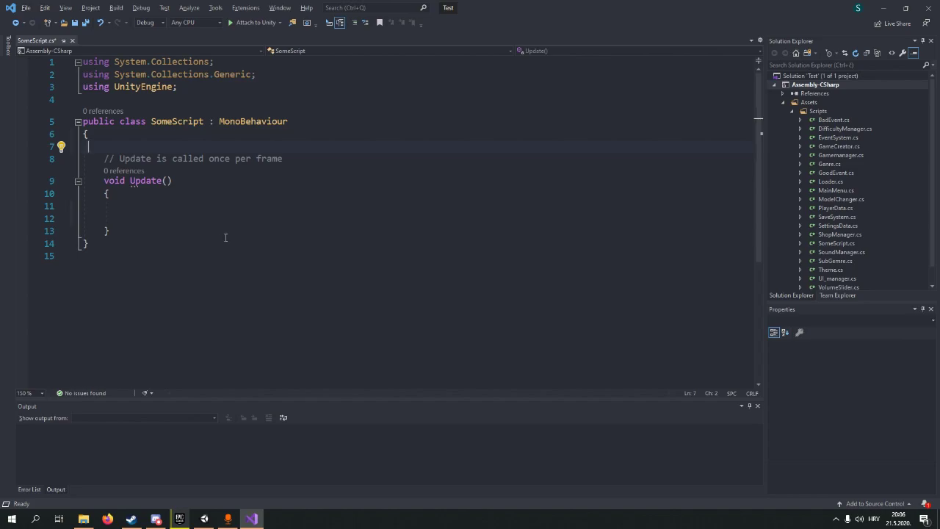
- Add 'AudioSource audioSource = this.GetComponent<AudioSource>();' as Update's first line
{"action": "left_click", "coordinate": [122, 206]}
{"action": "type", "text": "AudioSource"}
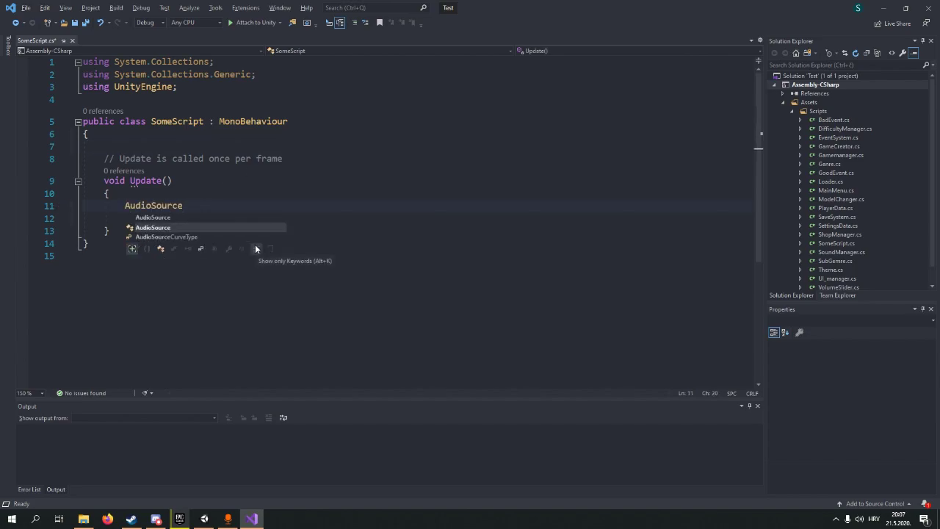
{"action": "type", "text": " audio"}
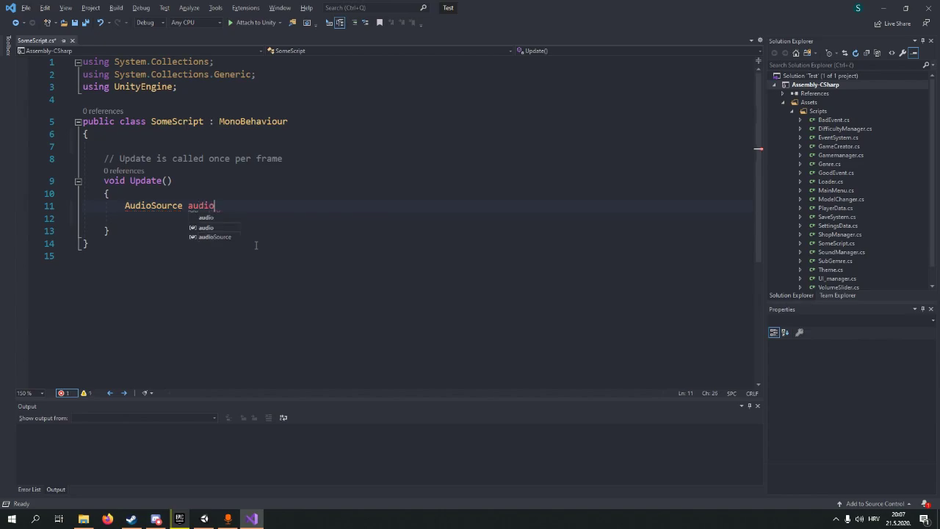
{"action": "key", "text": "Tab"}
{"action": "type", "text": "= "}
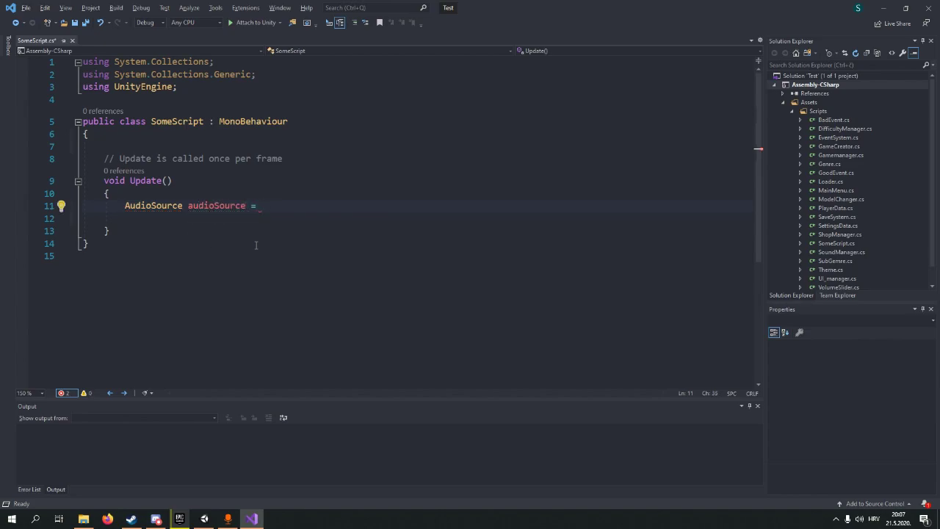
{"action": "type", "text": "this"}
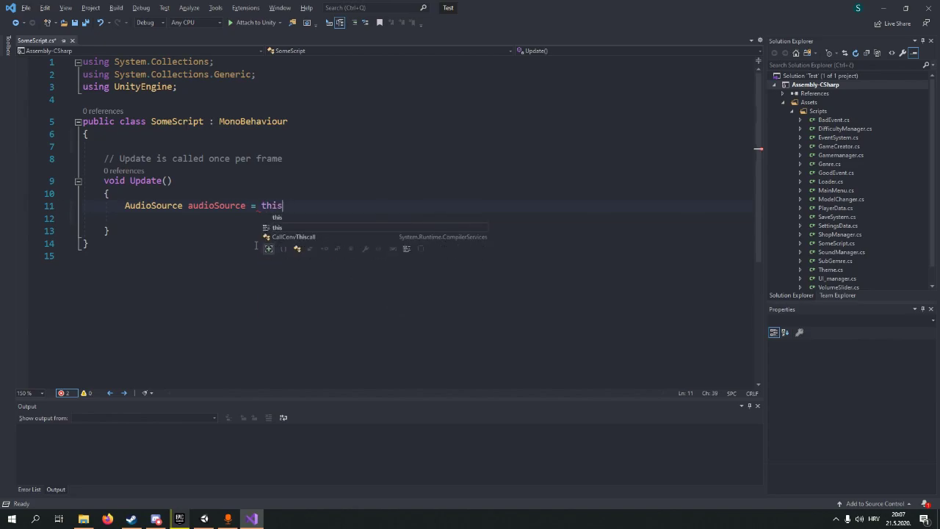
{"action": "type", "text": ".Get"}
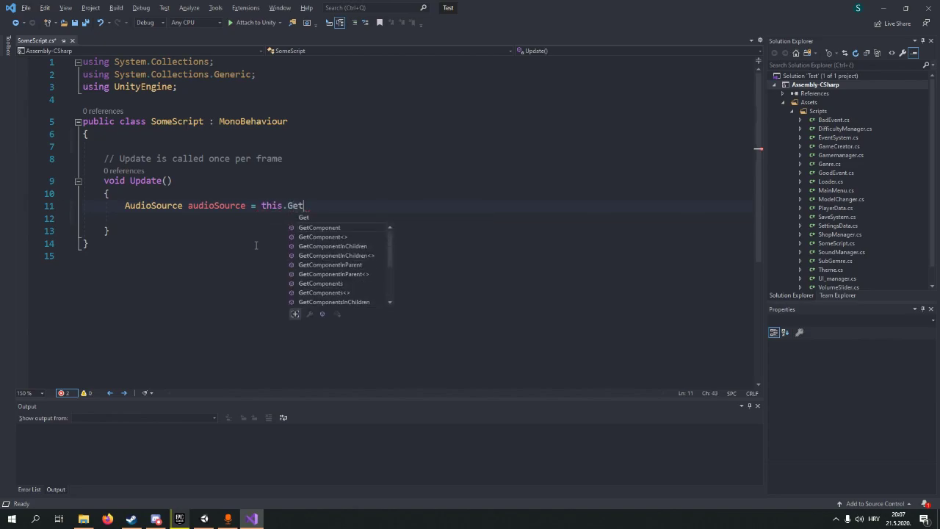
{"action": "key", "text": "Tab"}
{"action": "type", "text": "<"}
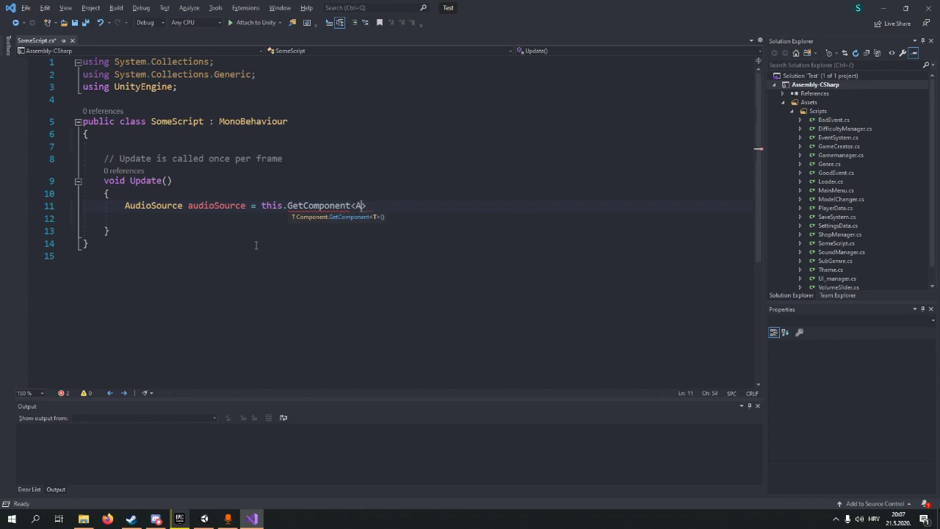
{"action": "type", "text": "AudioSource"}
{"action": "key", "text": "Escape"}
{"action": "key", "text": "Right"}
{"action": "type", "text": "();"}
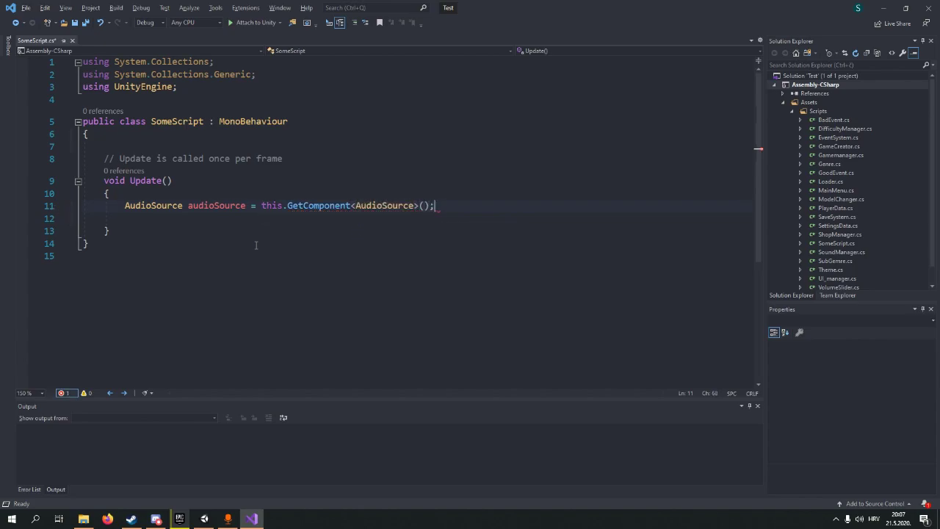
{"action": "key", "text": "Return"}
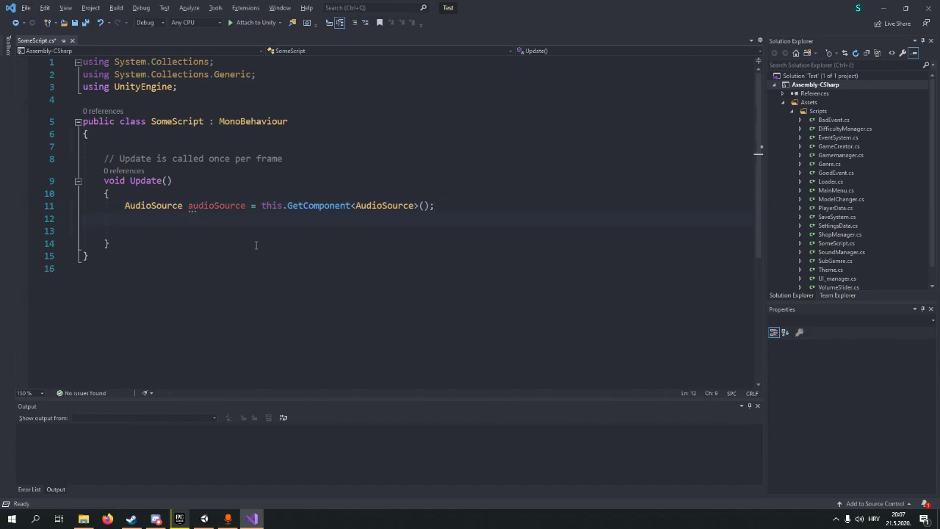
{"action": "type", "text": "if(this.LocalVa"}
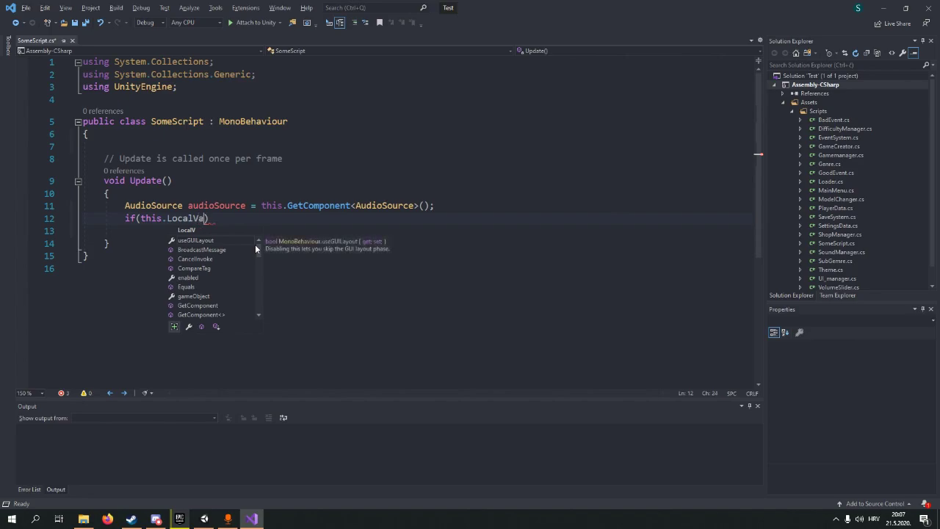
{"action": "type", "text": "riable == "}
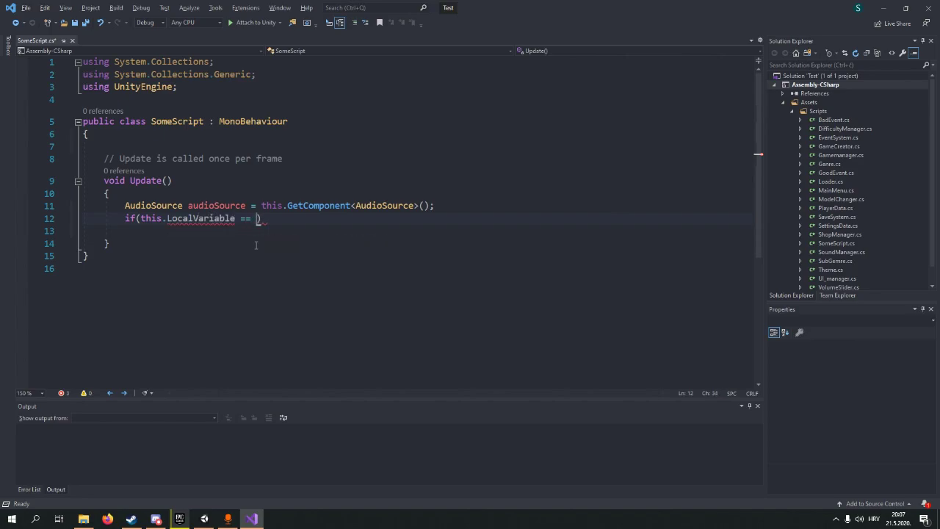
{"action": "type", "text": "0"}
- Write an empty if (this.LocalVariable == 0) block in Update
{"action": "key", "text": "End"}
{"action": "key", "text": "Return"}
{"action": "type", "text": "{"}
{"action": "key", "text": "Return"}
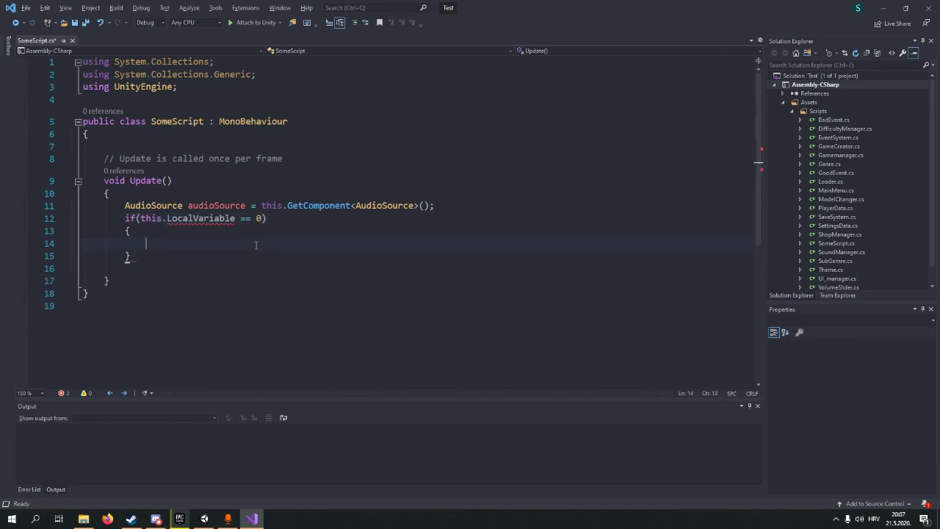
{"action": "key", "text": "Down"}
- Follow it with an empty else if (this.LocalVariable == 1) block
{"action": "key", "text": "End"}
{"action": "type", "text": "else if(this.LocalVariable == 1"}
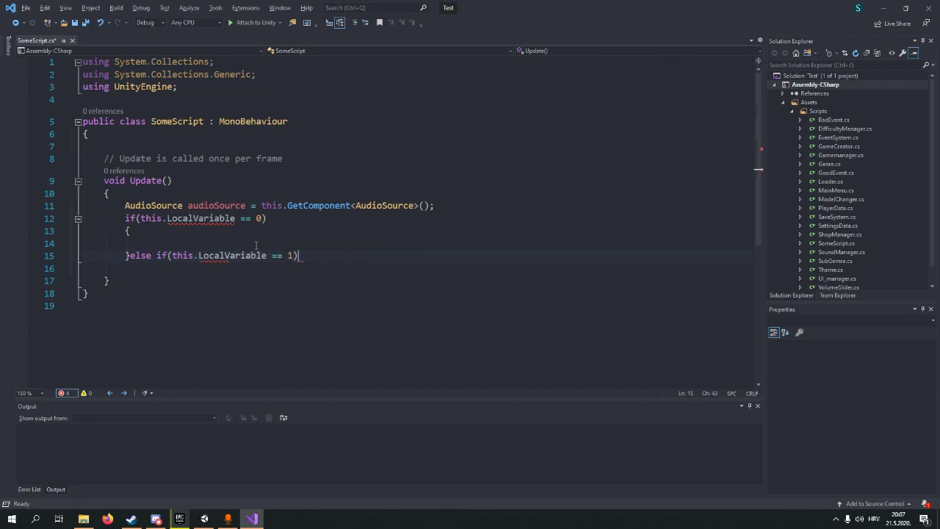
{"action": "key", "text": "End"}
{"action": "type", "text": "{"}
{"action": "key", "text": "Return"}
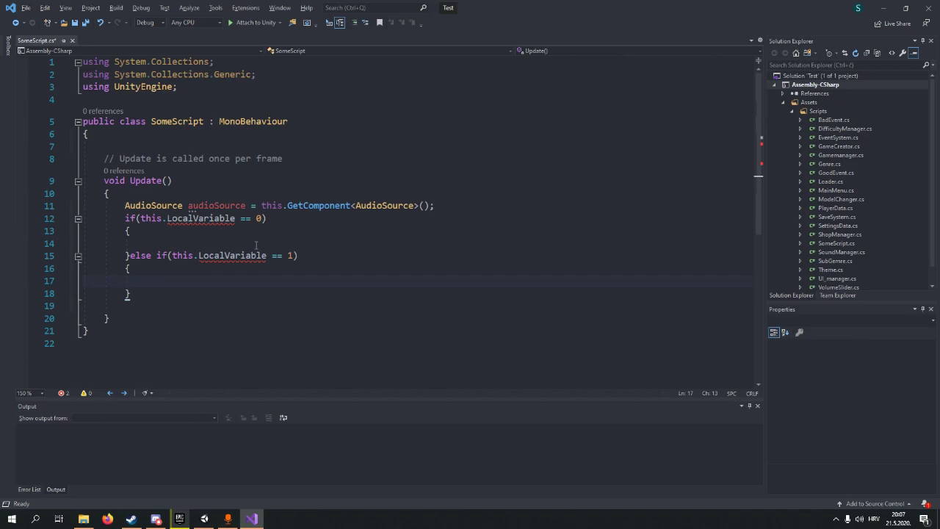
{"action": "key", "text": "Down"}
{"action": "type", "text": "else if("}
{"action": "type", "text": "this."}
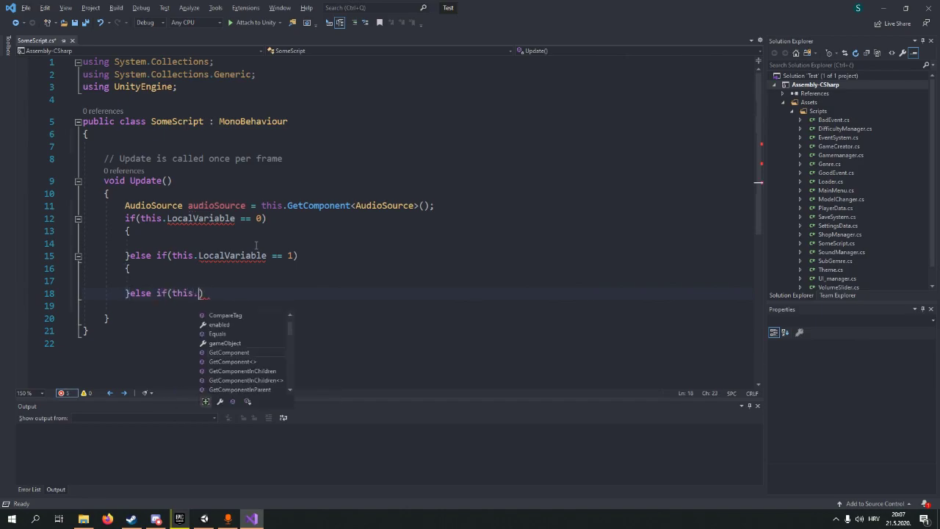
{"action": "type", "text": "LocalVaria"}
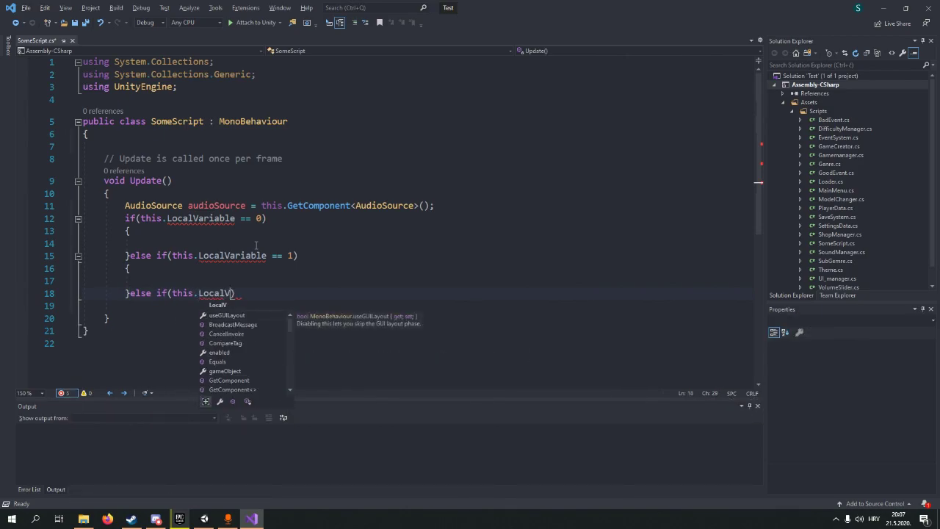
{"action": "type", "text": "ble"}
{"action": "type", "text": " == 2"}
- Add an empty else if (this.LocalVariable == 2) branch
{"action": "key", "text": "Right"}
{"action": "key", "text": "Return"}
{"action": "type", "text": "{"}
{"action": "key", "text": "Return"}
{"action": "key", "text": "Down"}
{"action": "type", "text": "else "}
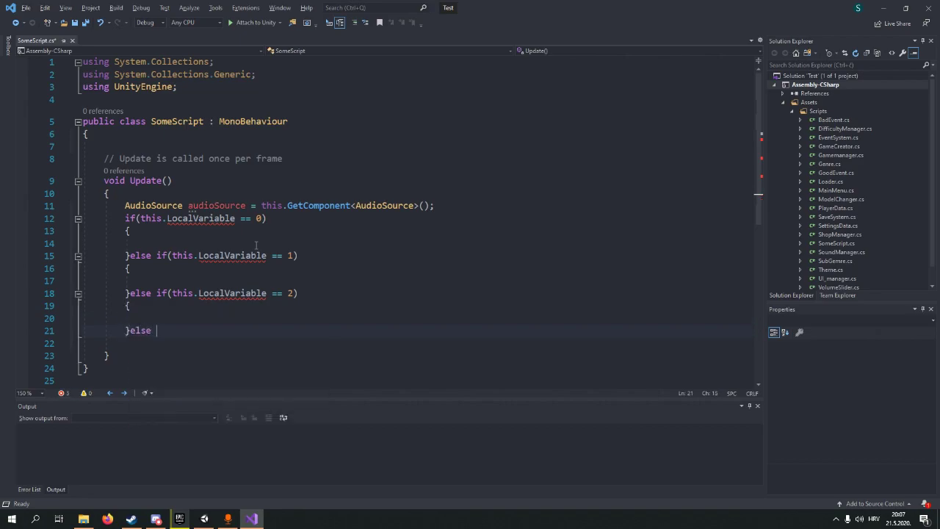
{"action": "type", "text": "if(this."}
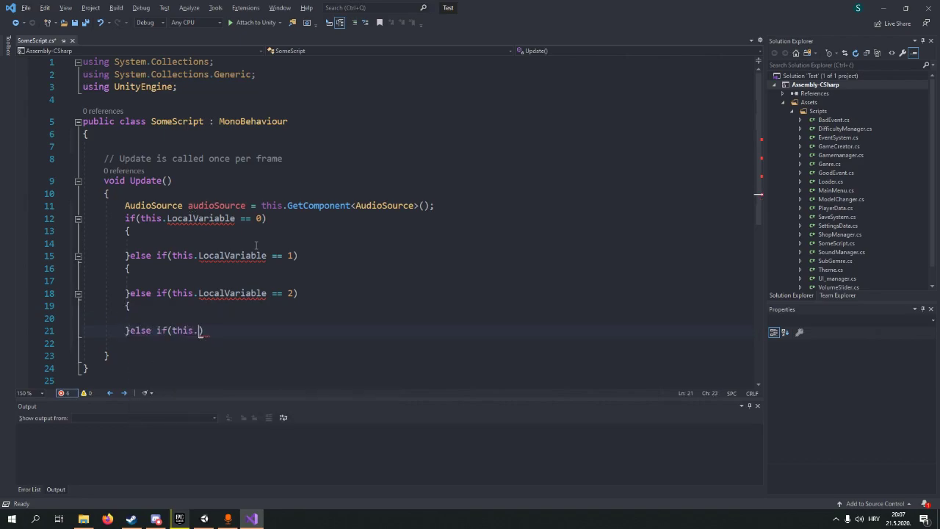
{"action": "type", "text": "LocalV"}
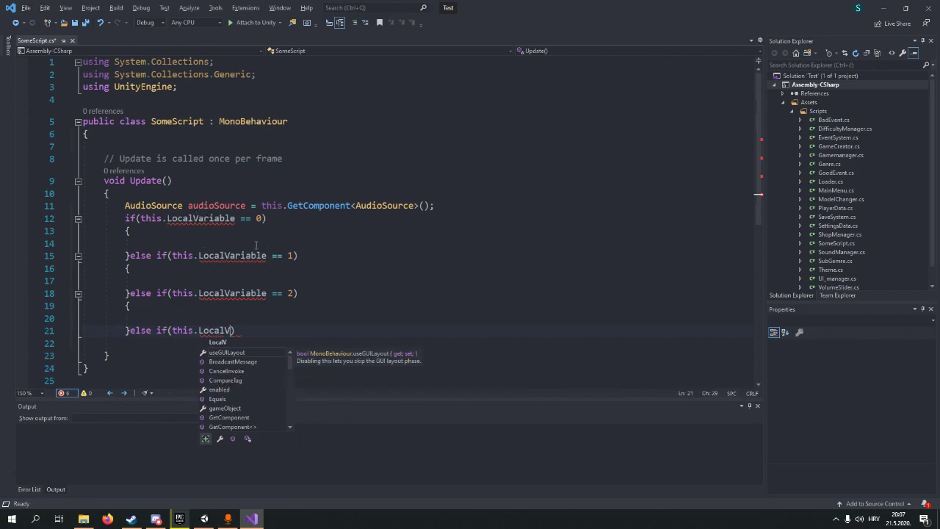
{"action": "type", "text": "ariable == 3"}
- Add an empty else if (this.LocalVariable == 3) branch
{"action": "key", "text": "Right"}
{"action": "key", "text": "Return"}
{"action": "type", "text": "{"}
{"action": "key", "text": "Return"}
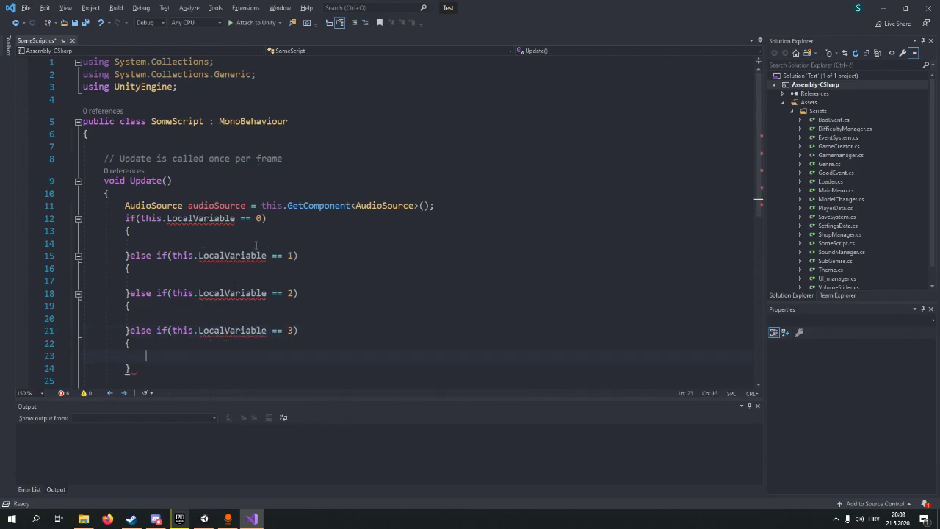
{"action": "key", "text": "Down"}
{"action": "type", "text": "else if(this."}
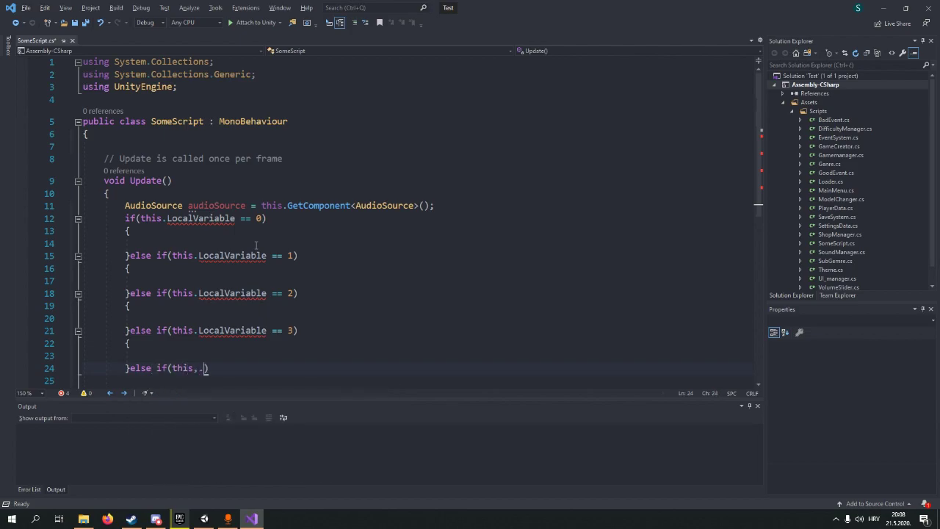
{"action": "type", "text": "Local"}
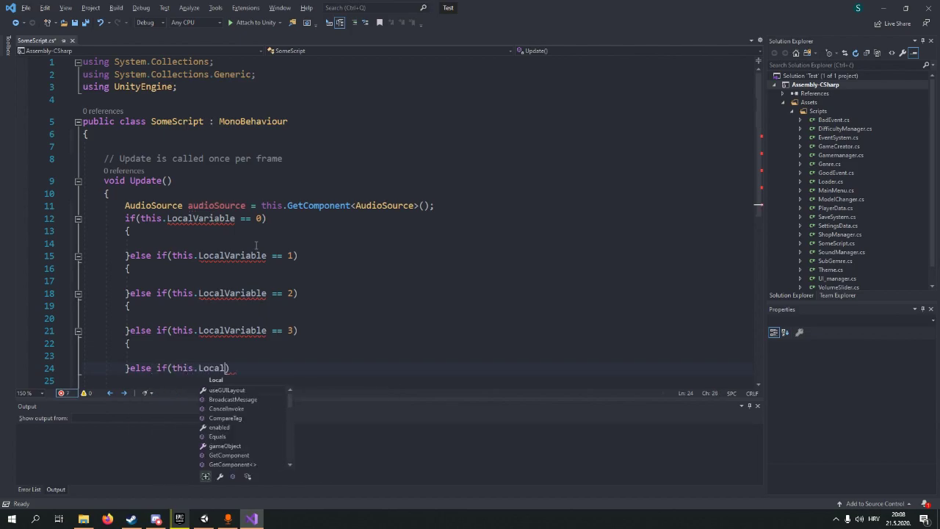
{"action": "type", "text": "Variable =="}
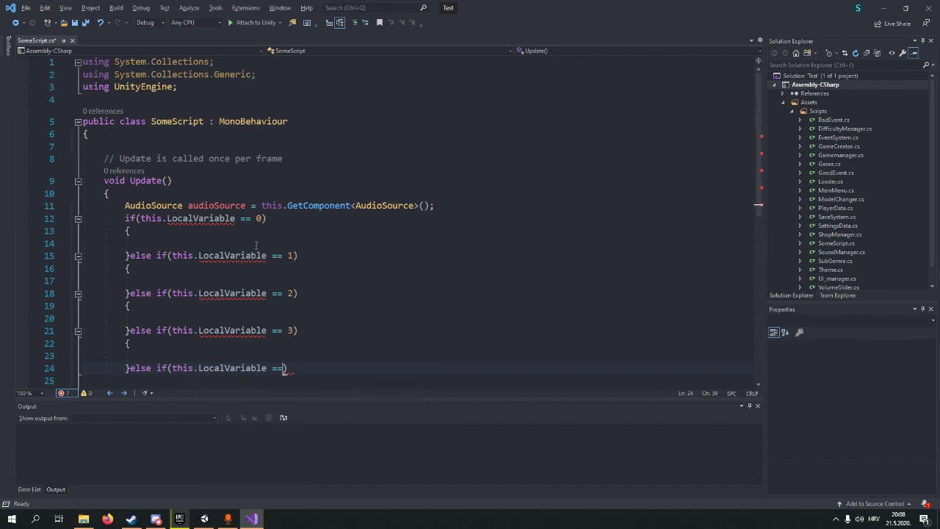
{"action": "type", "text": " 4) {"}
- Expand the == 4 branch braces, then add an empty else if (this.LocalVariable == 5) block
{"action": "key", "text": "Return"}
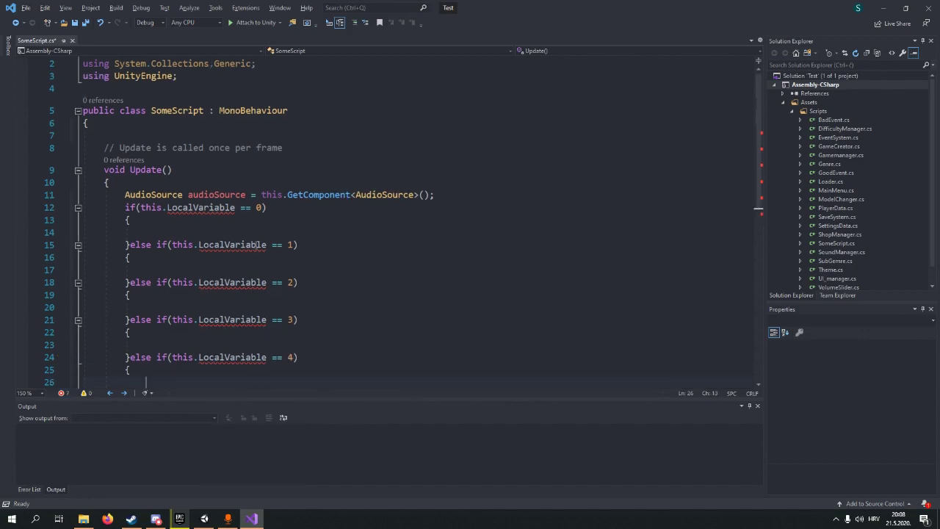
{"action": "key", "text": "Return"}
{"action": "type", "text": "else "}
{"action": "type", "text": "if("}
{"action": "type", "text": "this.LocalVariable == "}
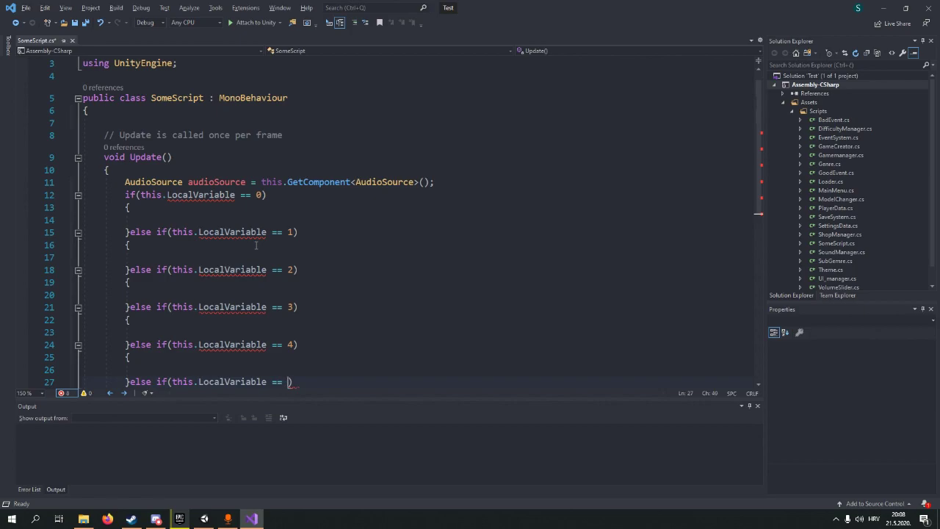
{"action": "type", "text": "5"}
{"action": "key", "text": "Right"}
{"action": "key", "text": "Right"}
{"action": "type", "text": "{"}
{"action": "key", "text": "Return"}
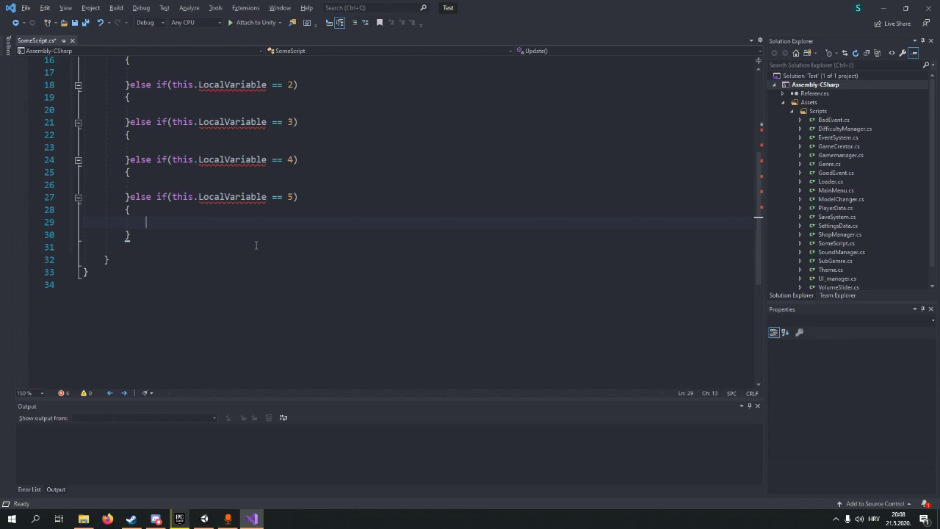
{"action": "scroll", "coordinate": [256, 246], "scroll_direction": "up", "scroll_amount": 5}
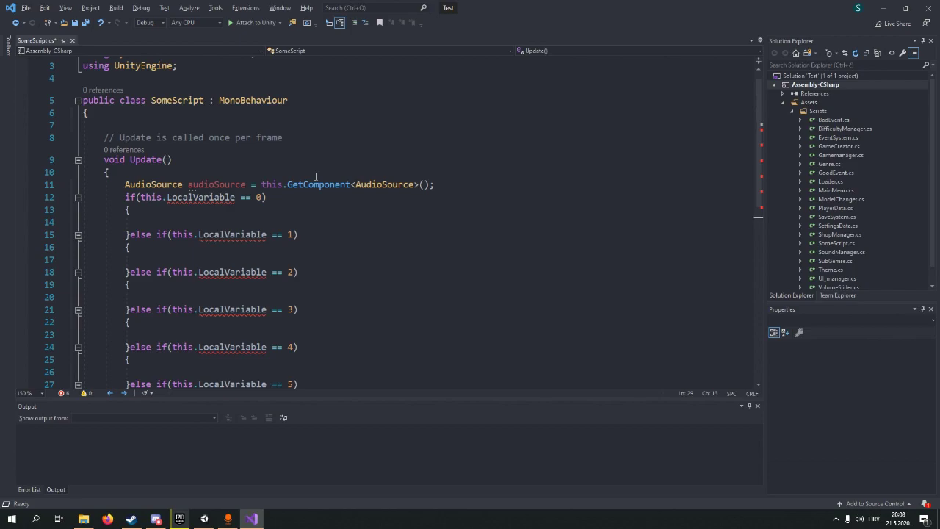
{"action": "scroll", "coordinate": [316, 221], "scroll_direction": "down", "scroll_amount": 5}
{"action": "left_click_drag", "start_coordinate": [170, 260], "coordinate": [88, 85]}
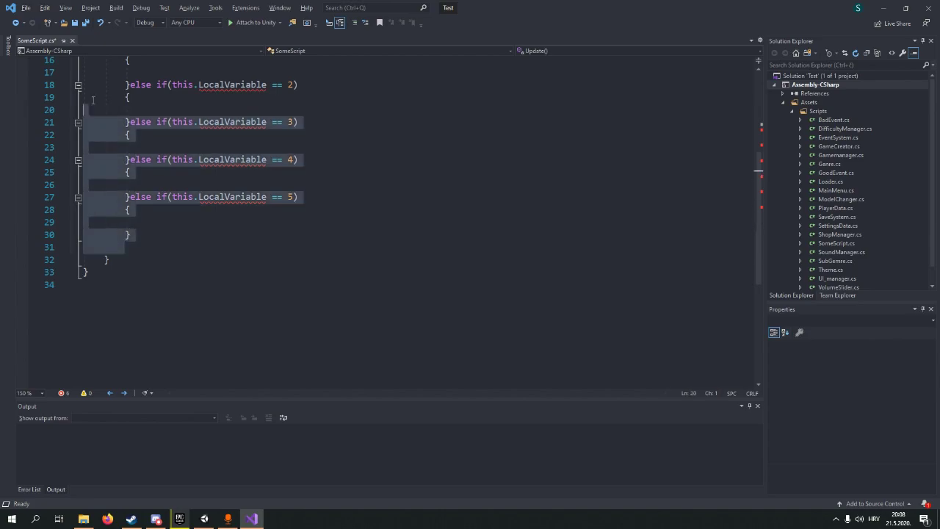
{"action": "scroll", "coordinate": [235, 298], "scroll_direction": "up", "scroll_amount": 3}
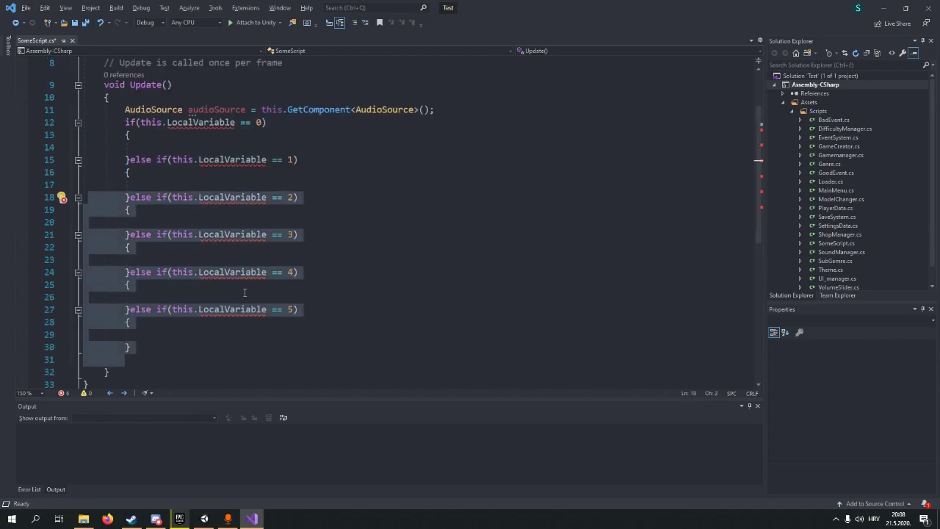